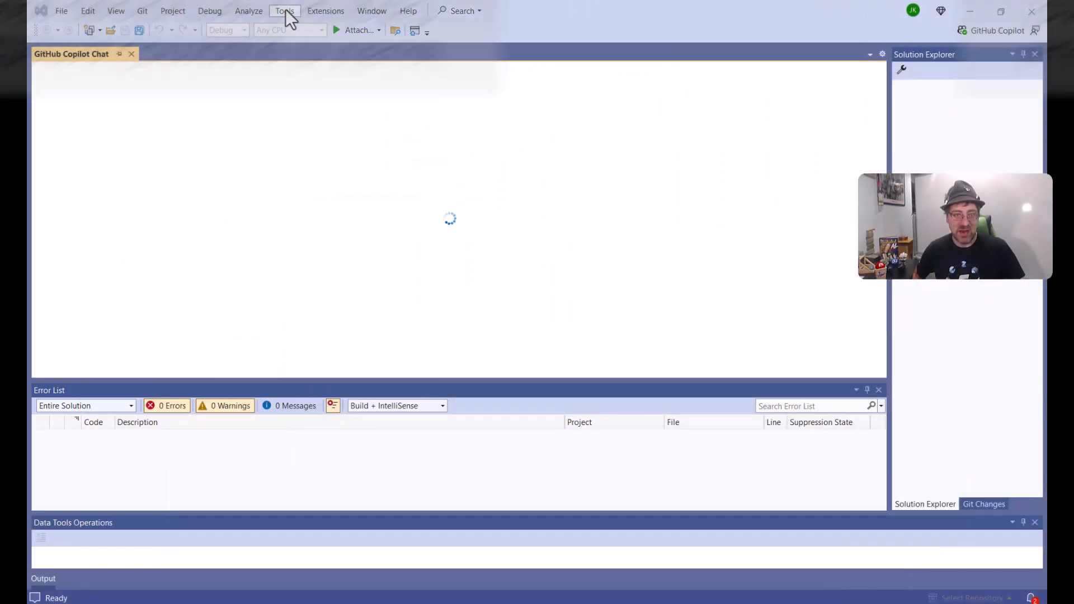
Step: Start a new SQL Server schema comparison
click(285, 10)
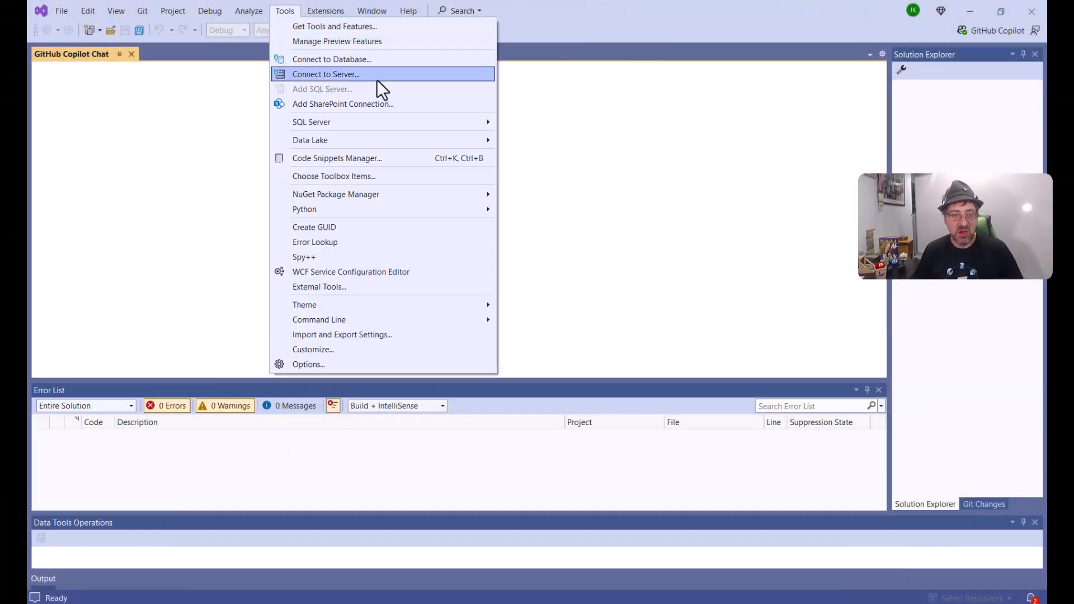
mouse_move(411, 119)
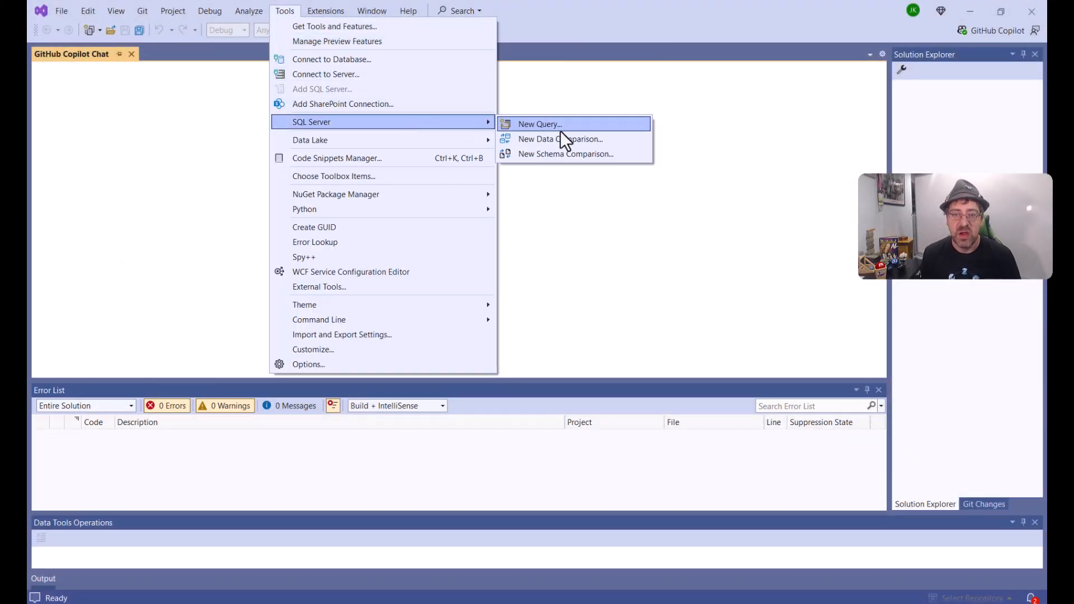
click(633, 157)
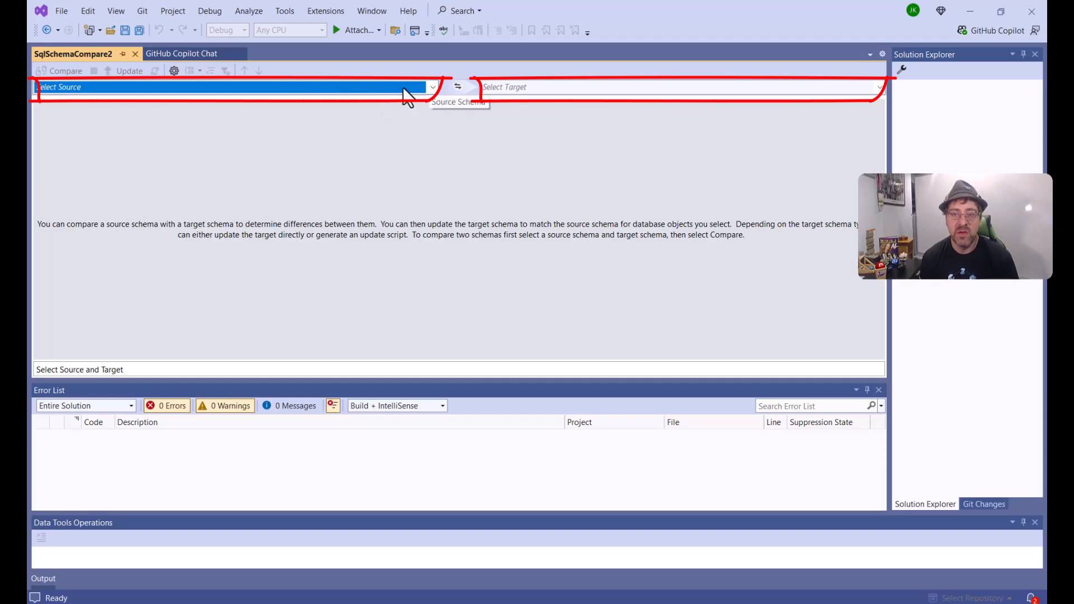
click(726, 85)
click(726, 85)
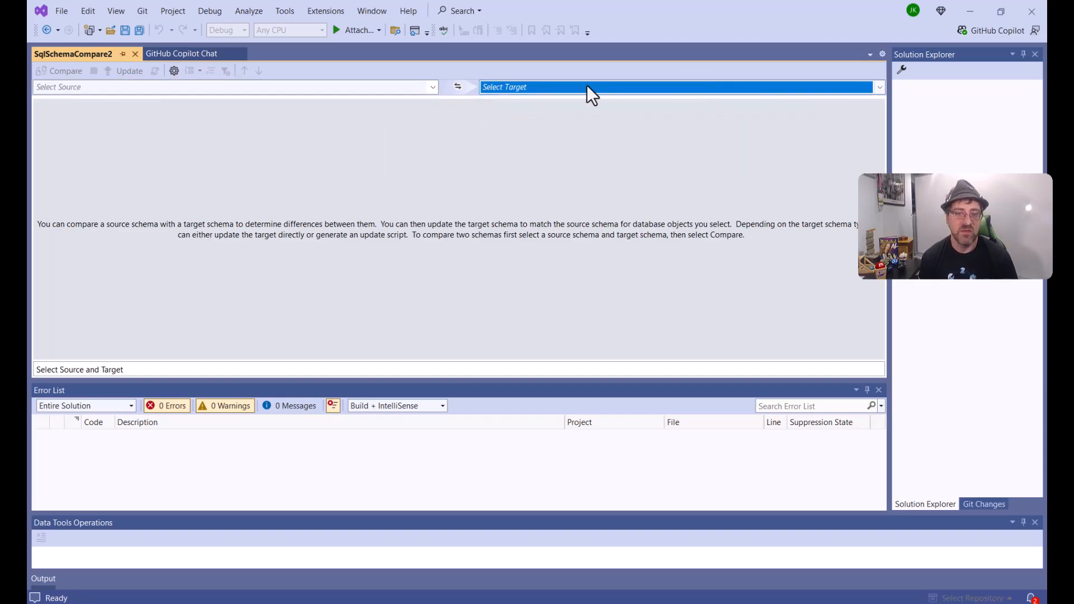
click(402, 85)
click(401, 85)
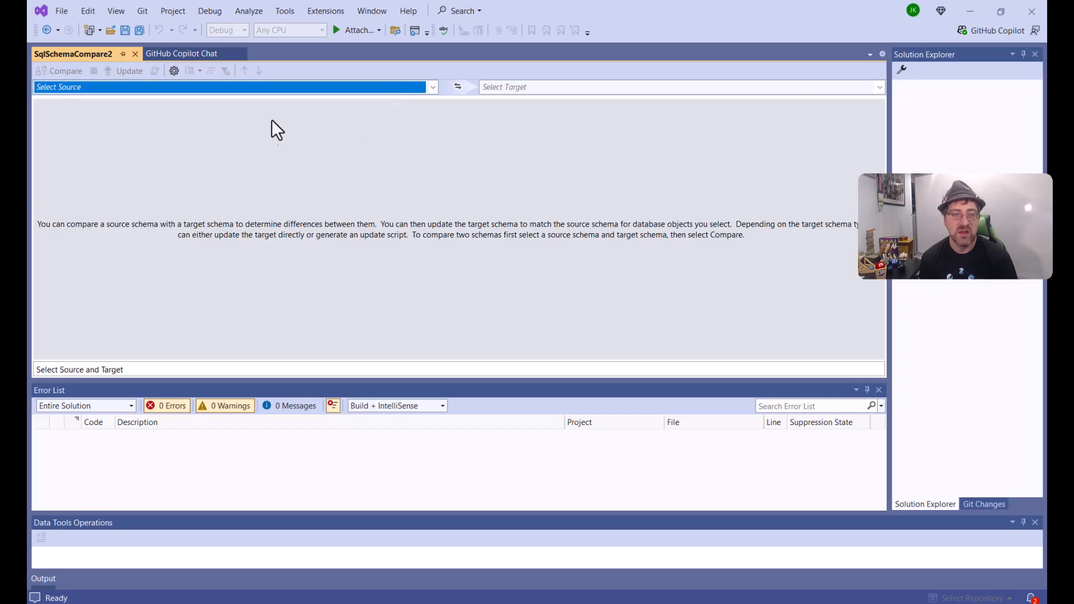
Step: Choose a database connection for the source schema and enter the Fabric warehouse's SQL endpoint as the server name
click(392, 87)
click(317, 102)
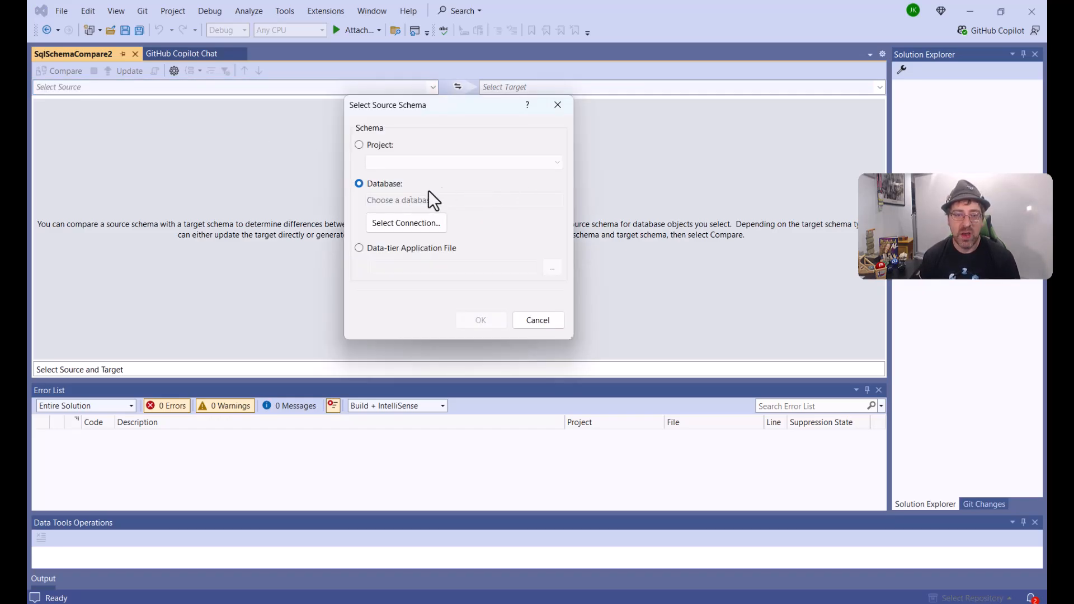
click(392, 220)
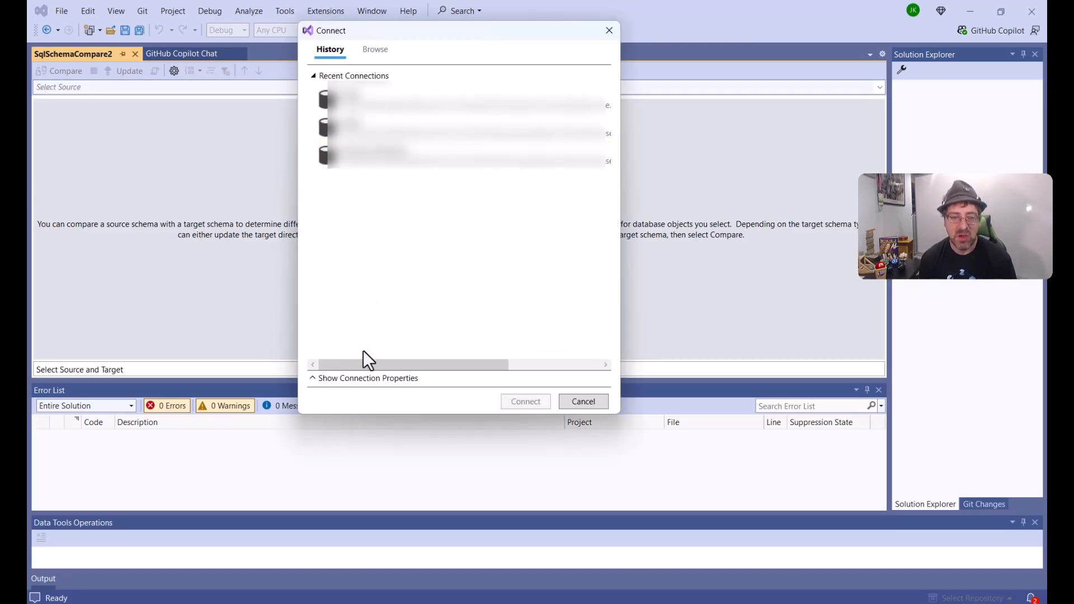
click(360, 380)
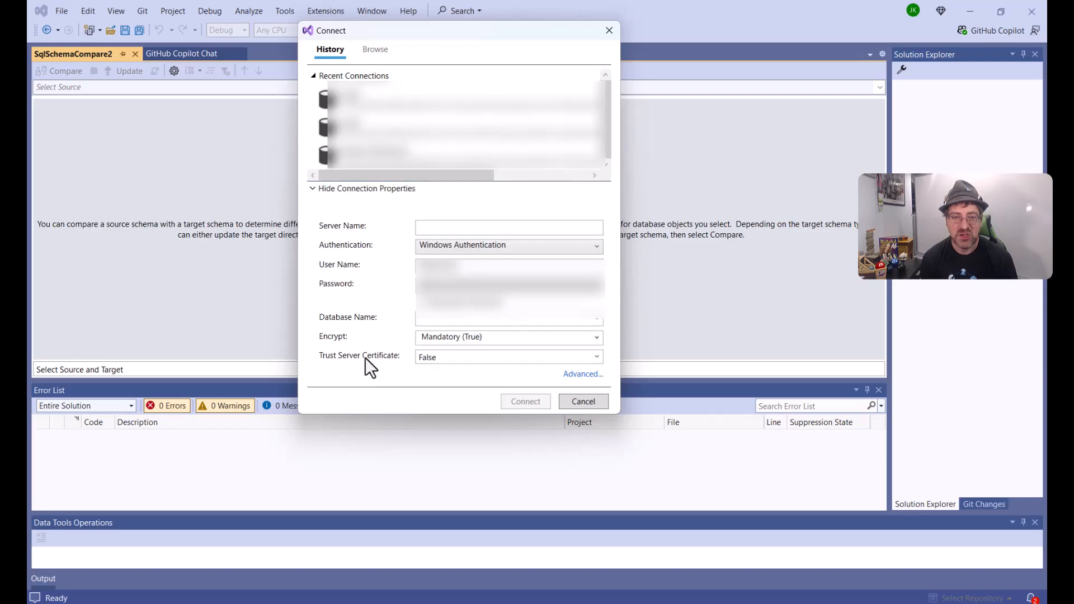
click(456, 226)
key(ctrl+v)
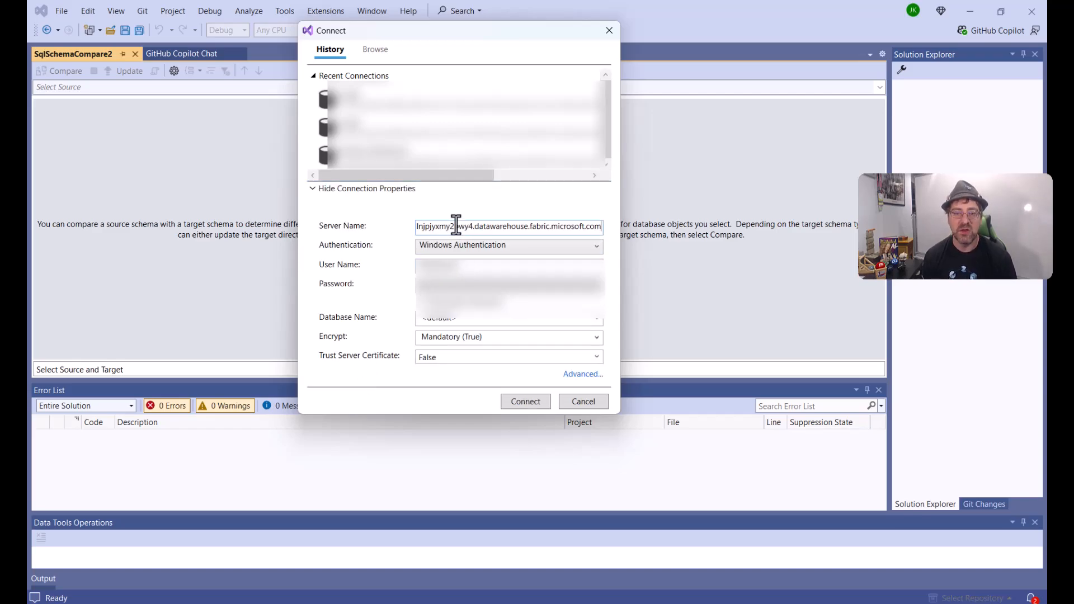
Step: Connect with Microsoft Entra MFA to the AdventureWorksWarehouse database and accept it as the source schema
click(467, 246)
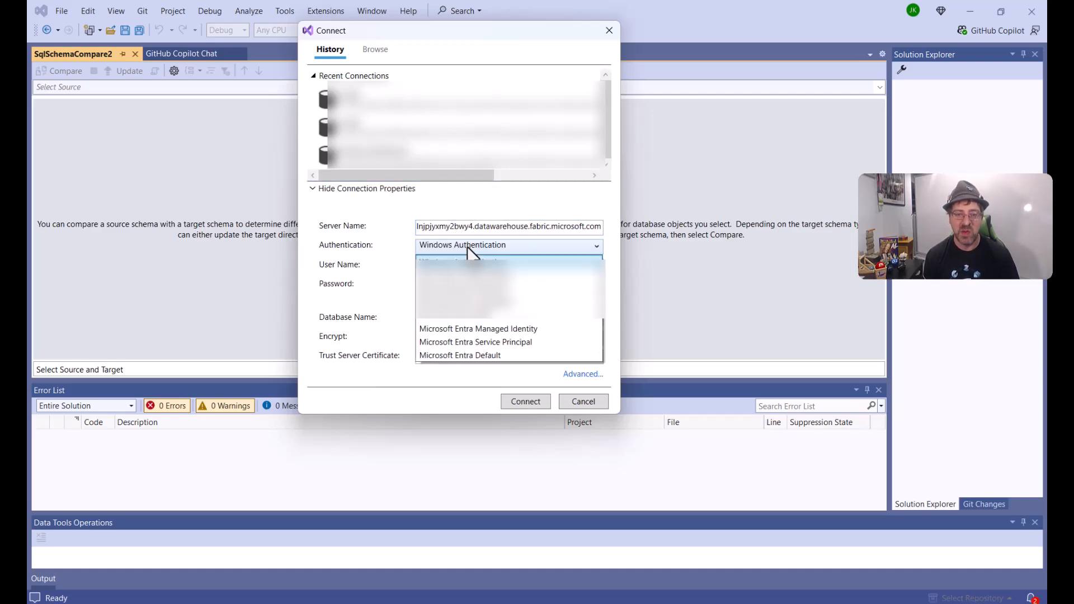
click(476, 315)
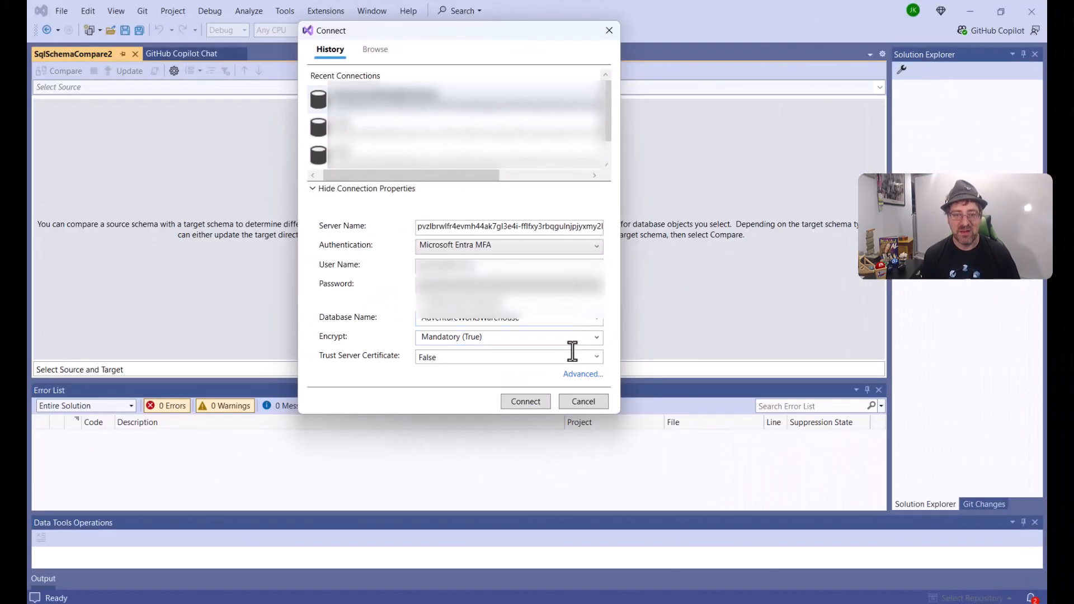
click(525, 401)
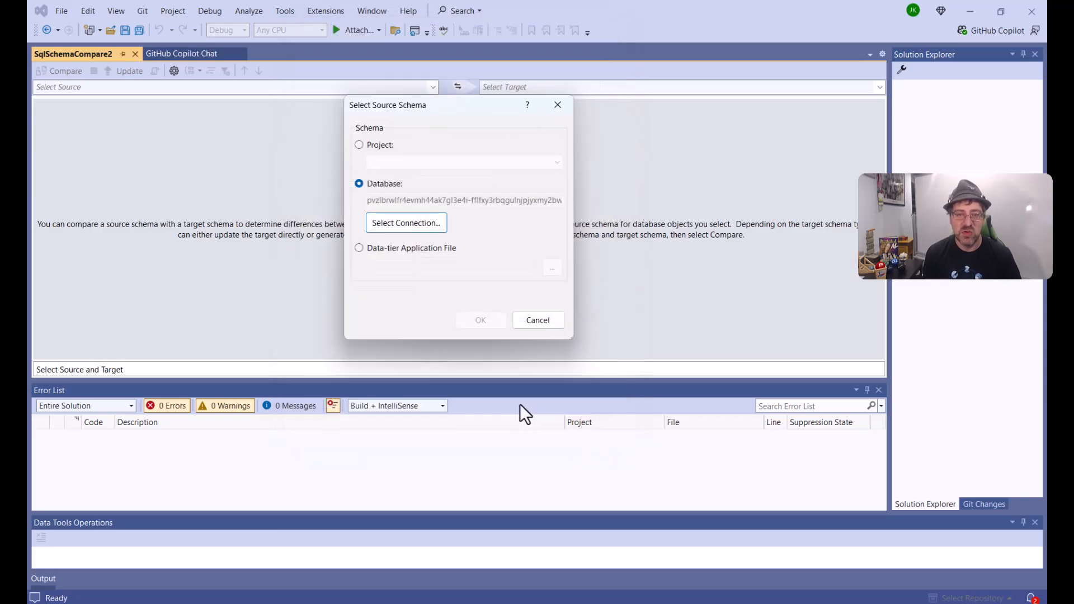
click(481, 320)
Step: Set the target schema to the AdventureWorksWarehouse_Copy database on the same server, connecting with Microsoft Entra MFA
click(877, 90)
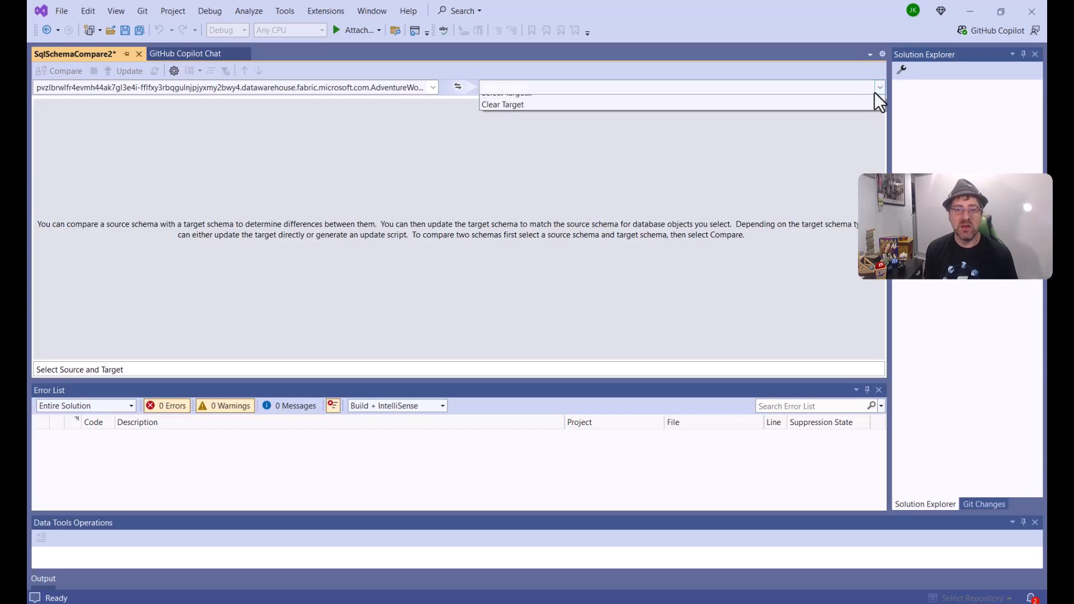
click(766, 102)
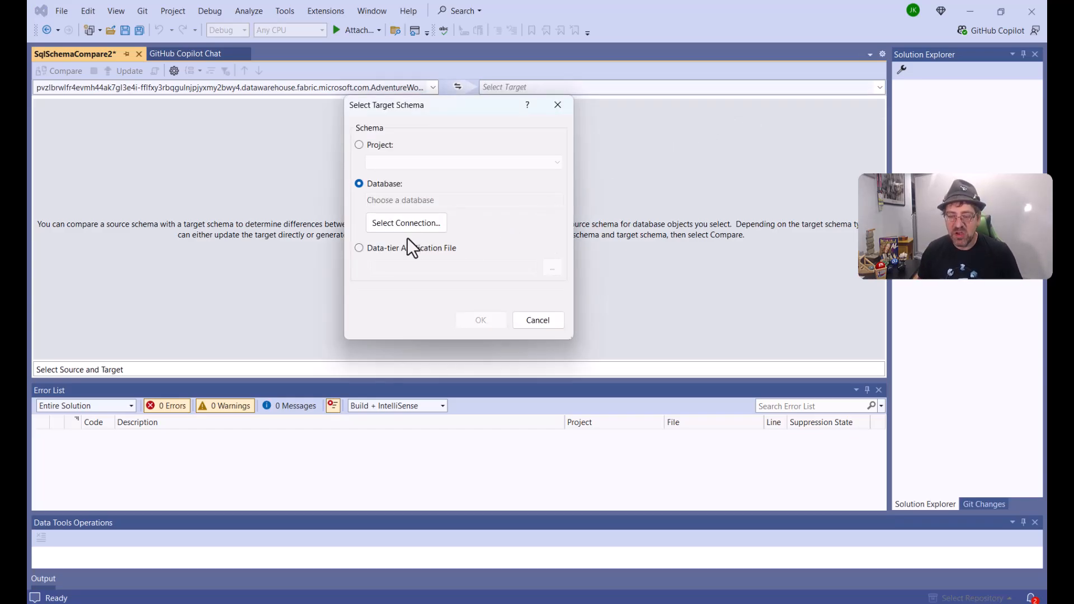
click(413, 223)
click(364, 375)
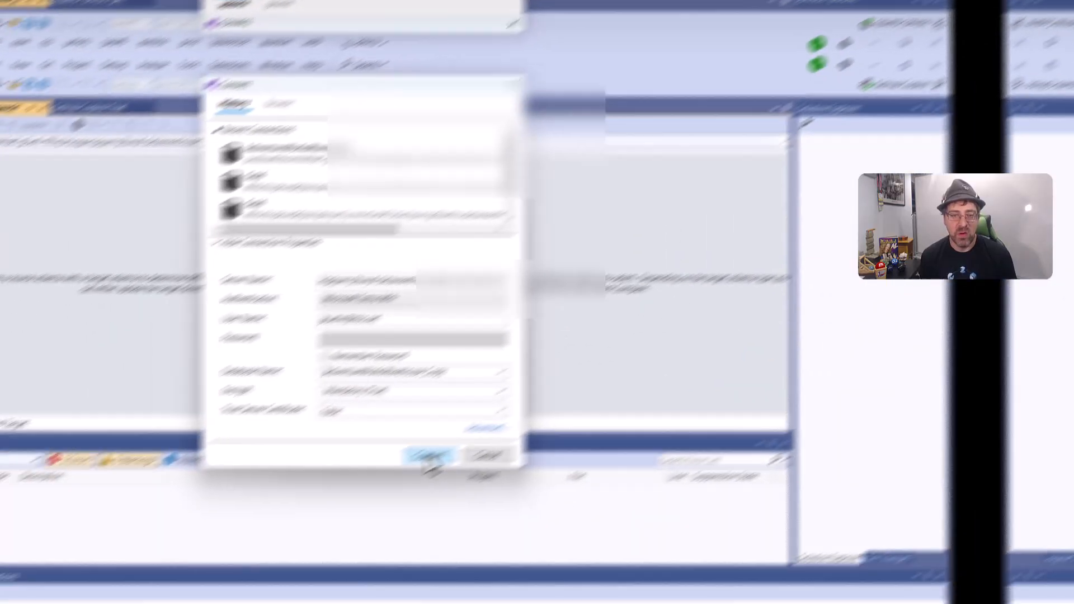
click(523, 401)
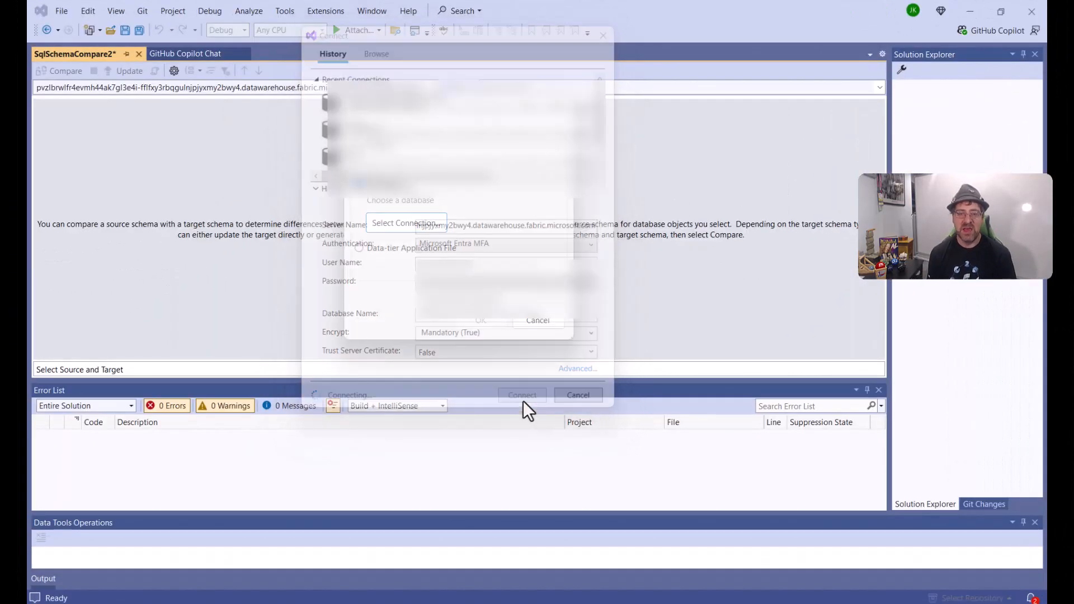
click(485, 325)
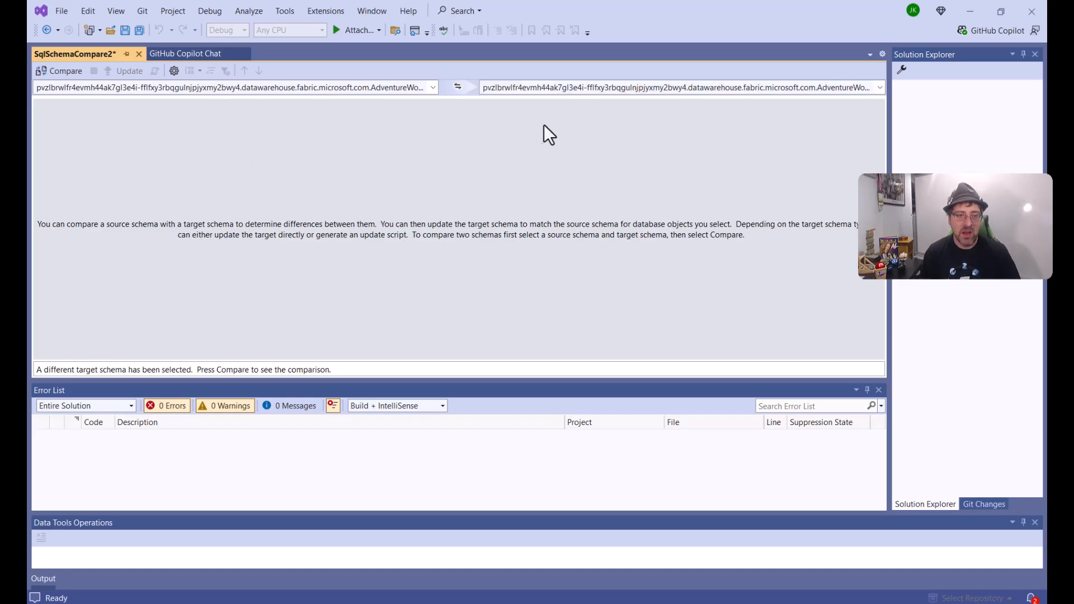
Step: Run the comparison and exclude the dbo.vSalesByRegion view and the dbo.TestDMLProc procedure from the changes
click(54, 76)
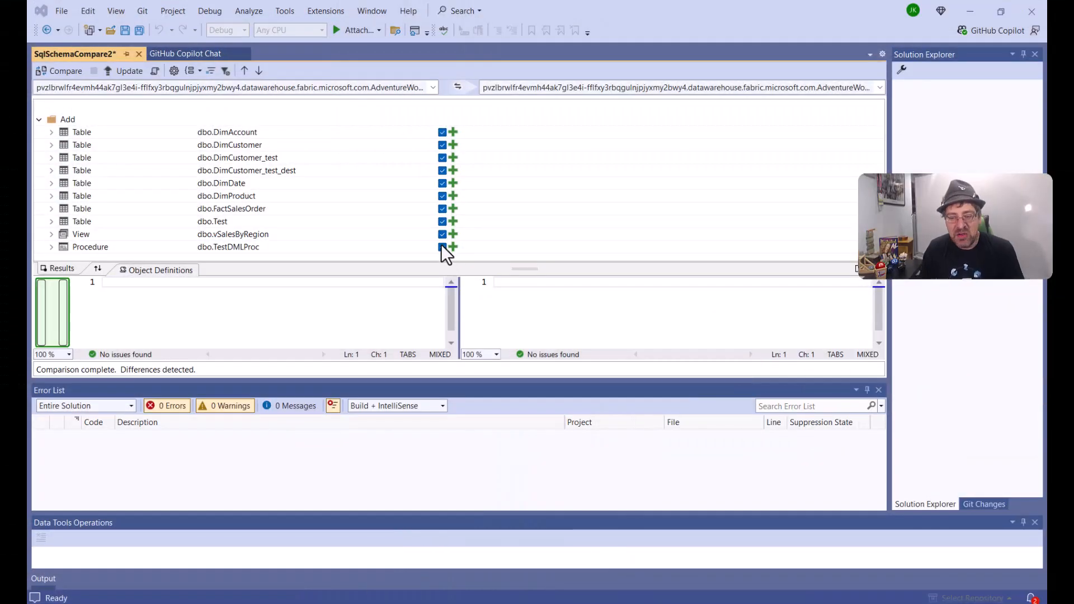
click(442, 247)
click(442, 234)
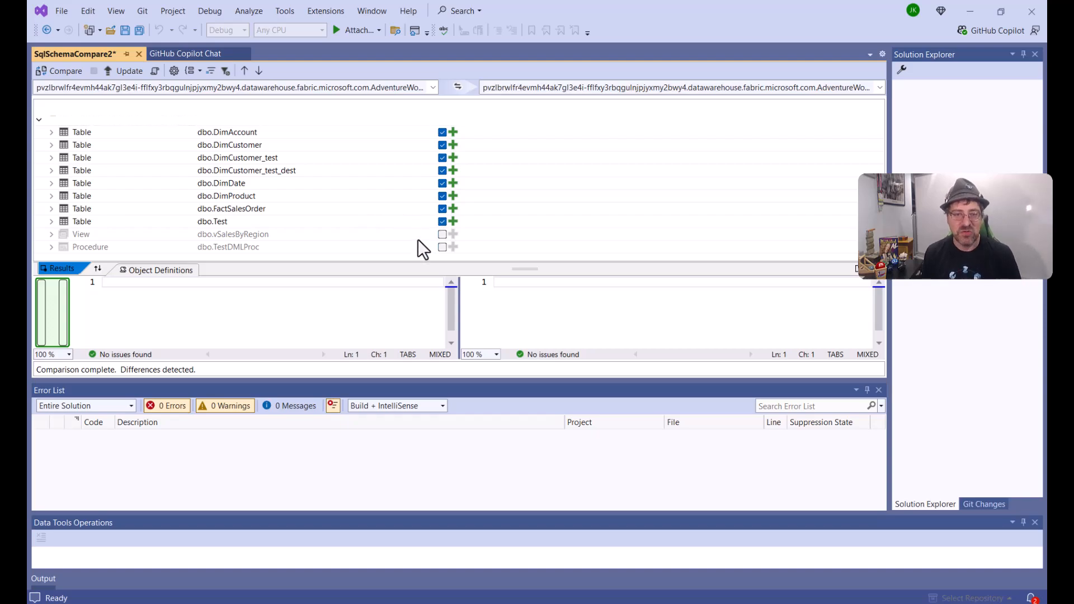
click(442, 234)
click(442, 247)
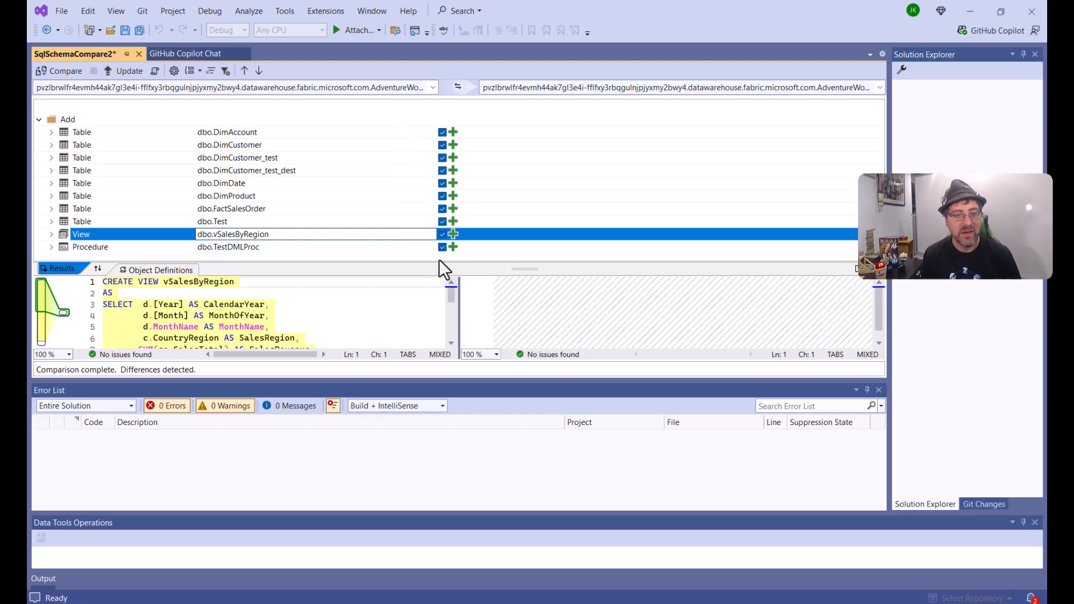
click(442, 234)
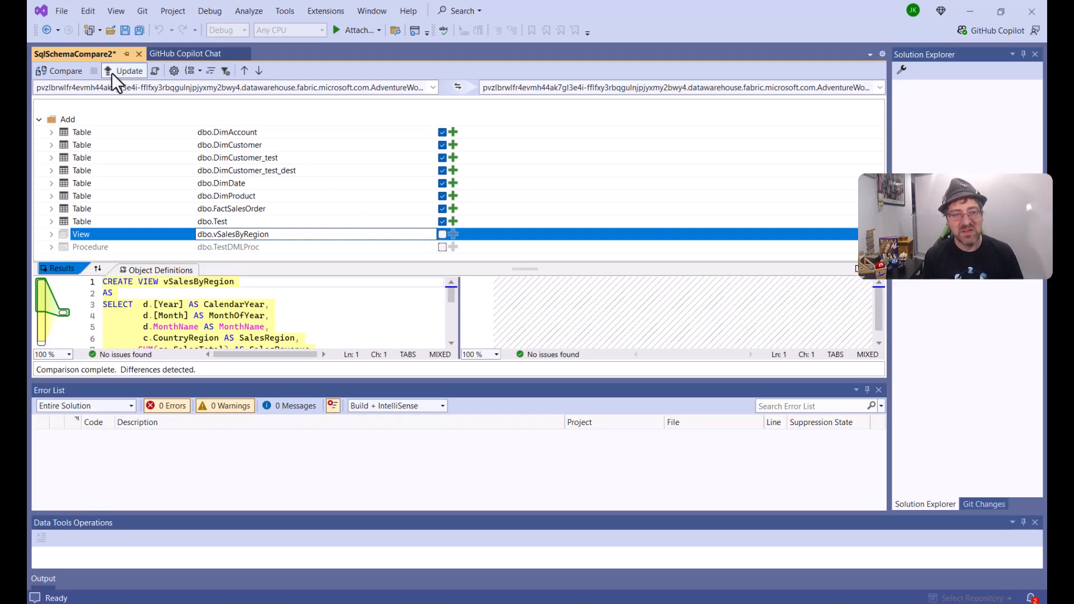
Step: Generate the deployment script and copy all of it into an empty SQL query for AdventureWorksWarehouse_Copy in Microsoft Fabric
click(155, 71)
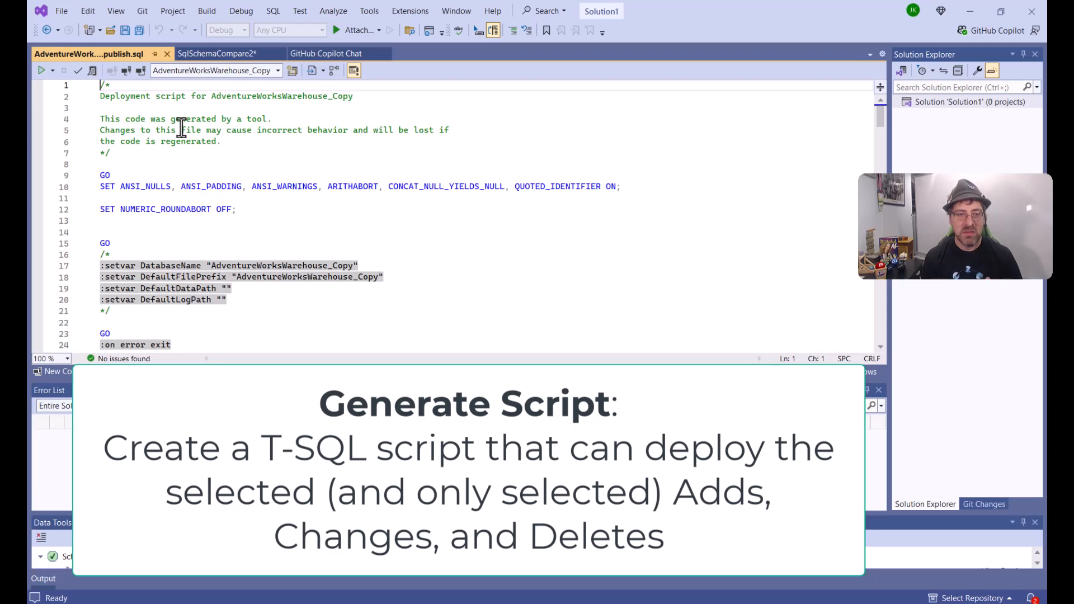
click(205, 165)
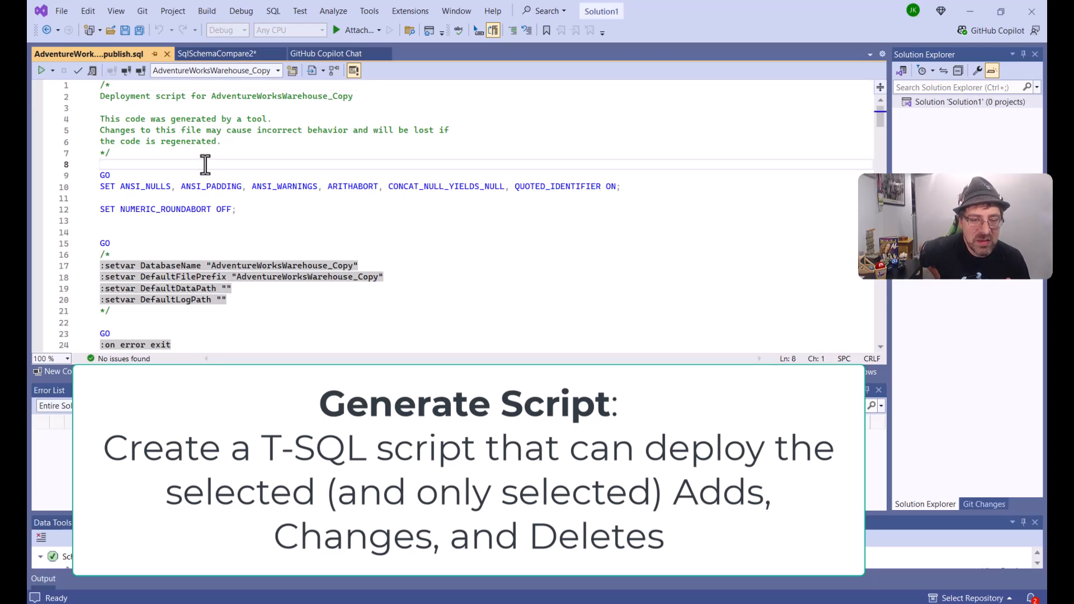
key(ctrl+a)
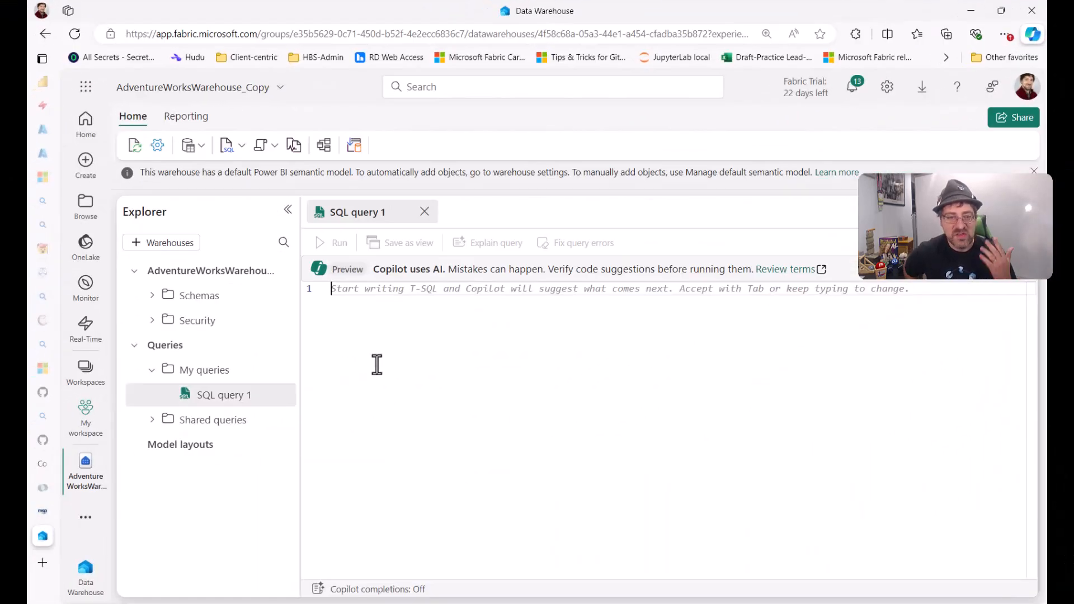
key(ctrl+v)
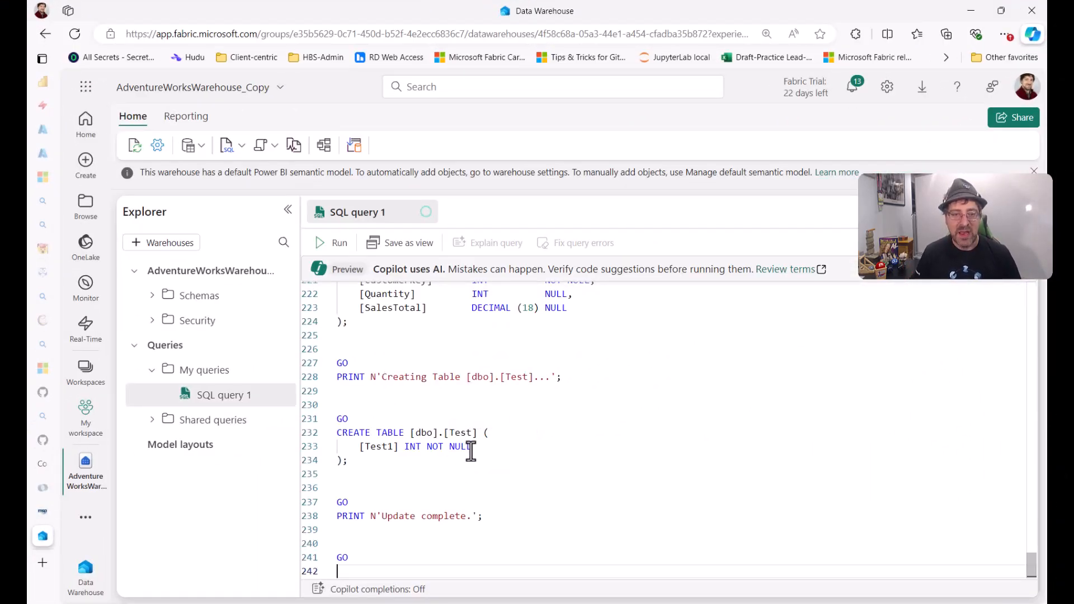
Step: Look over the pasted deployment script and run it against the AdventureWorksWarehouse_Copy warehouse
key(ctrl+Home)
scroll(476, 442, down, 20)
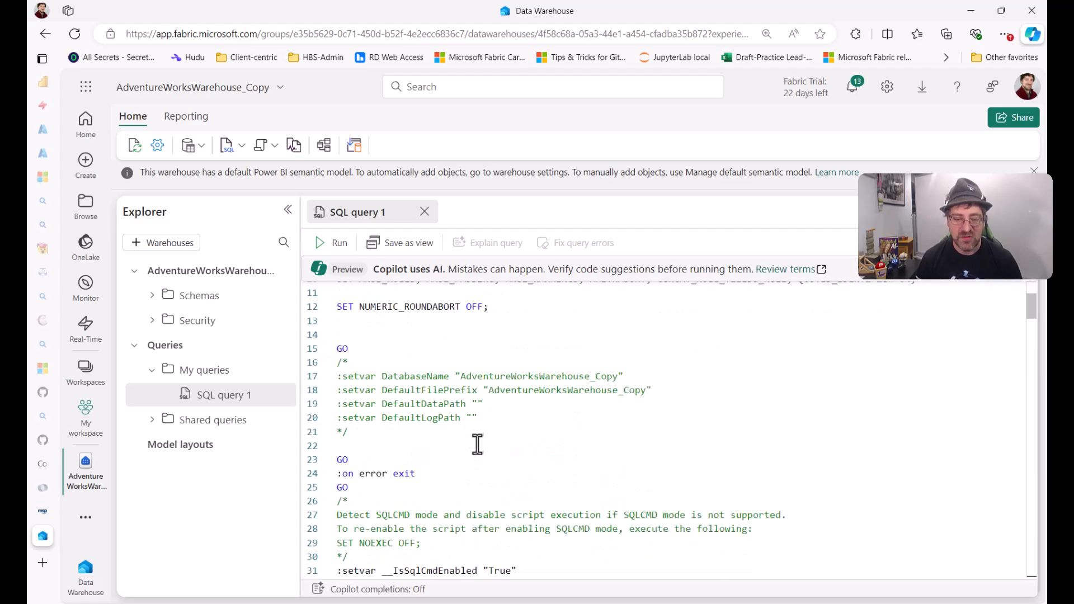
scroll(484, 438, down, 20)
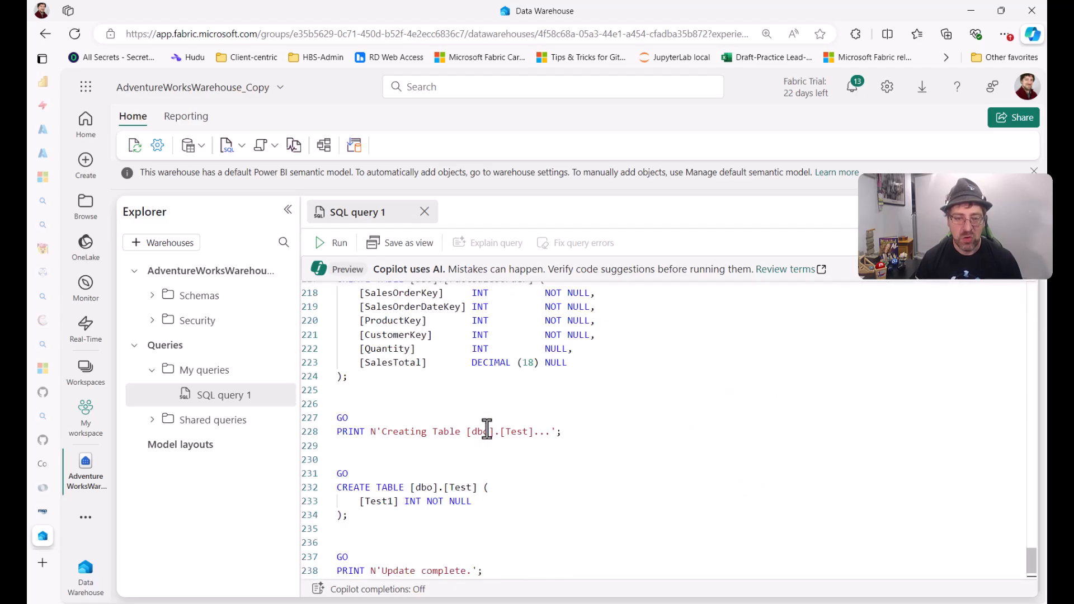
scroll(511, 461, up, 20)
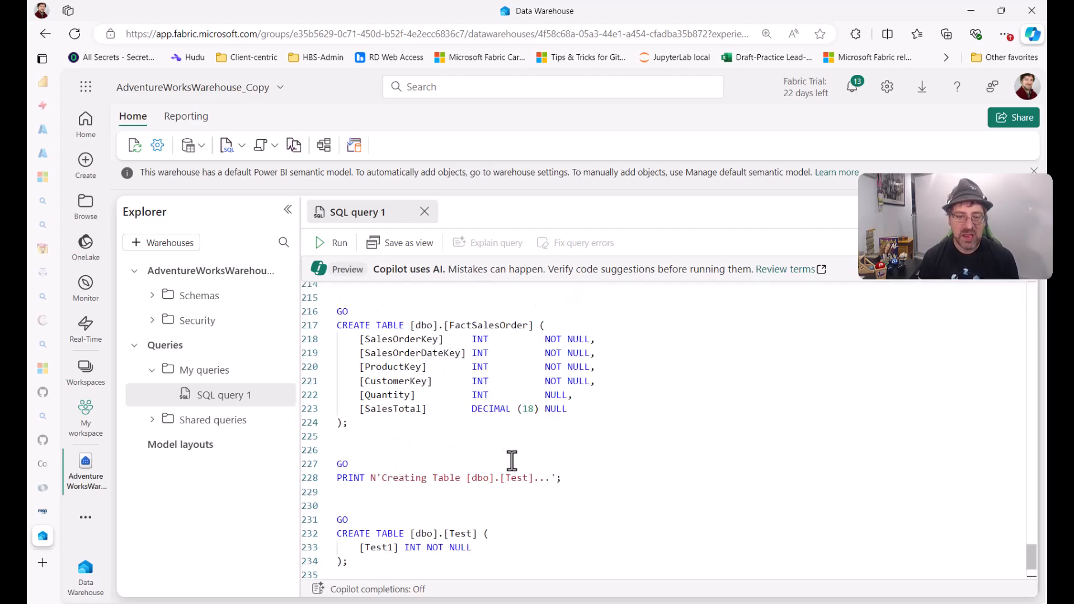
scroll(365, 453, down, 2)
scroll(364, 450, down, 4)
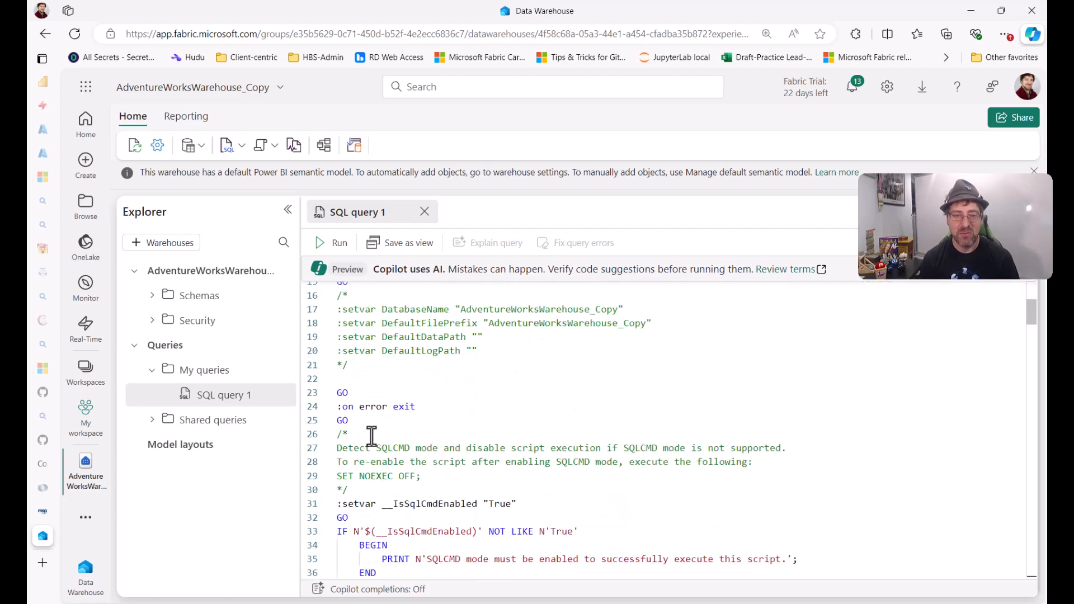
click(330, 242)
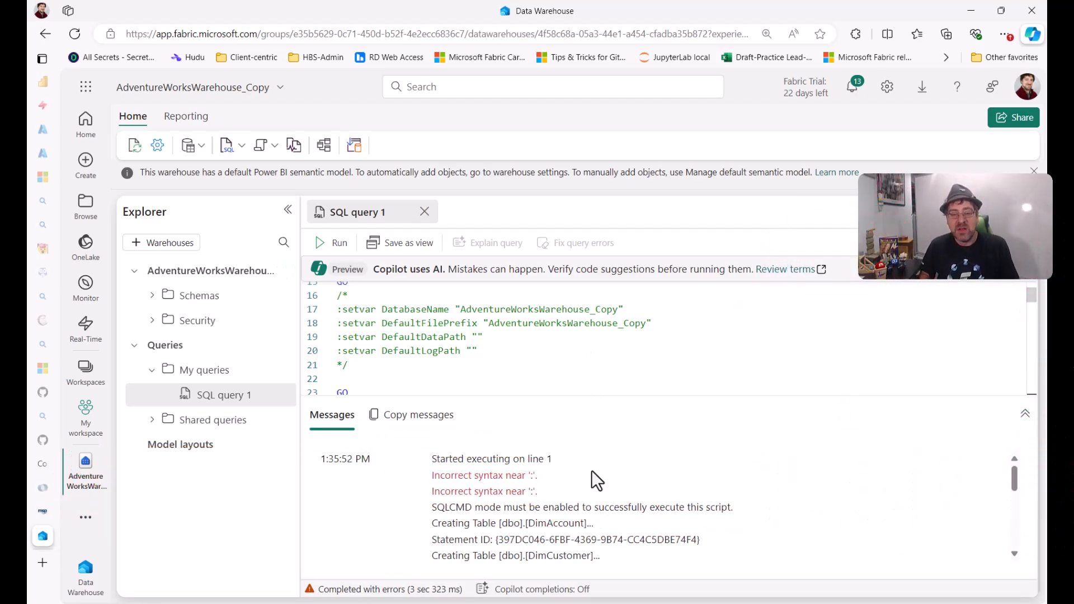
Step: Read through the execution messages and list the dbo schema's tables in a widened warehouse explorer
scroll(595, 470, down, 1)
scroll(595, 470, down, 5)
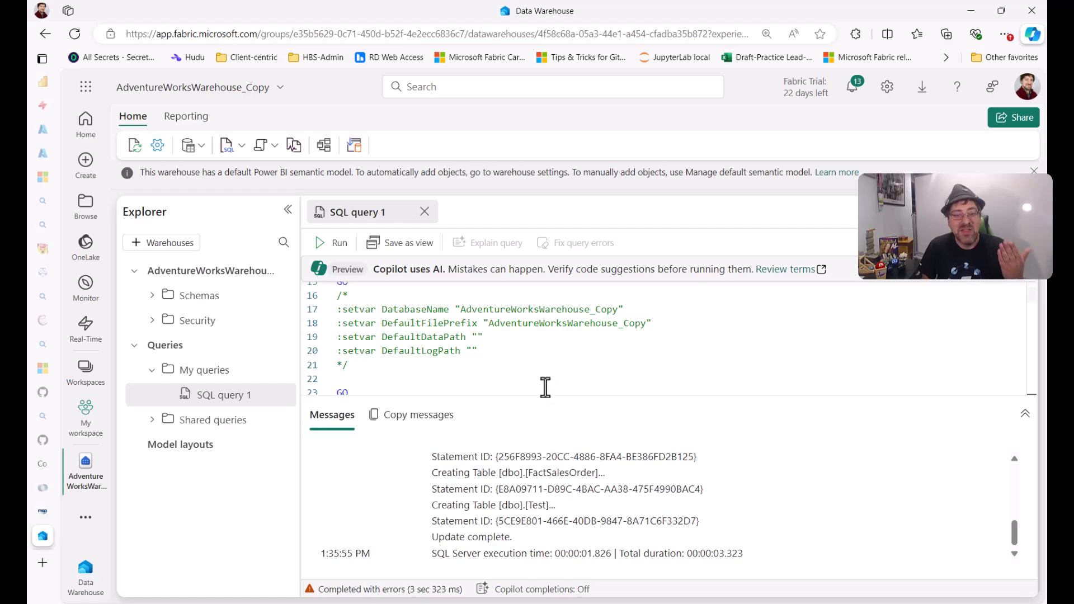
click(152, 296)
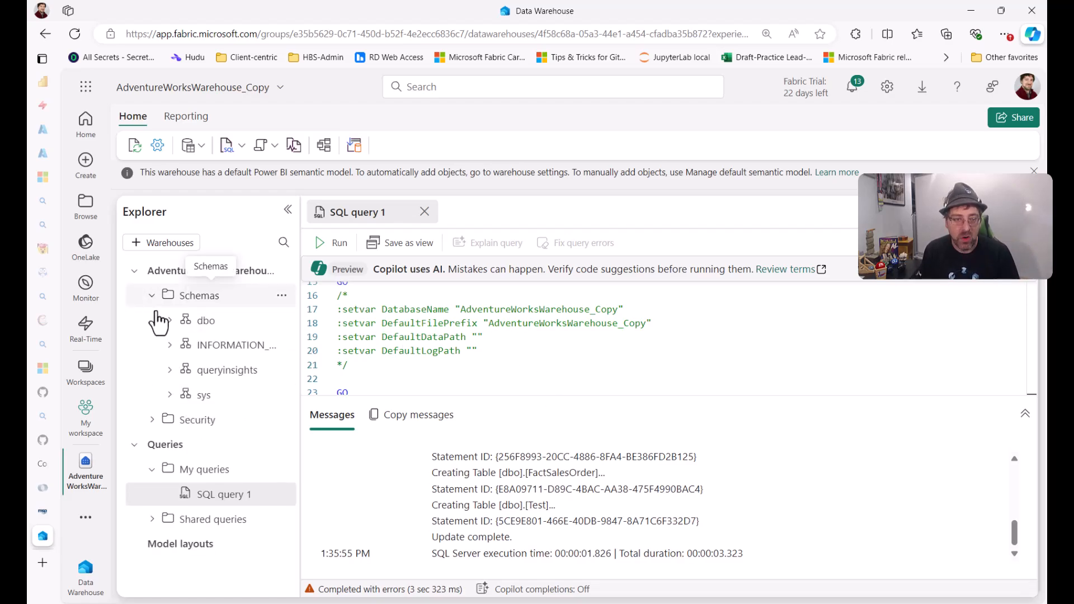
click(169, 321)
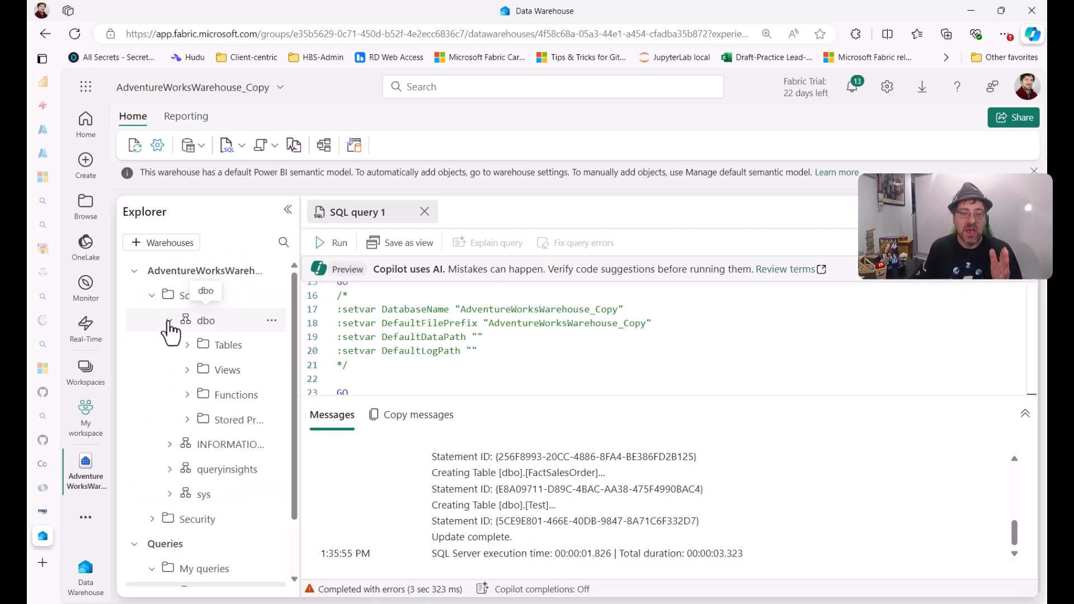
click(187, 345)
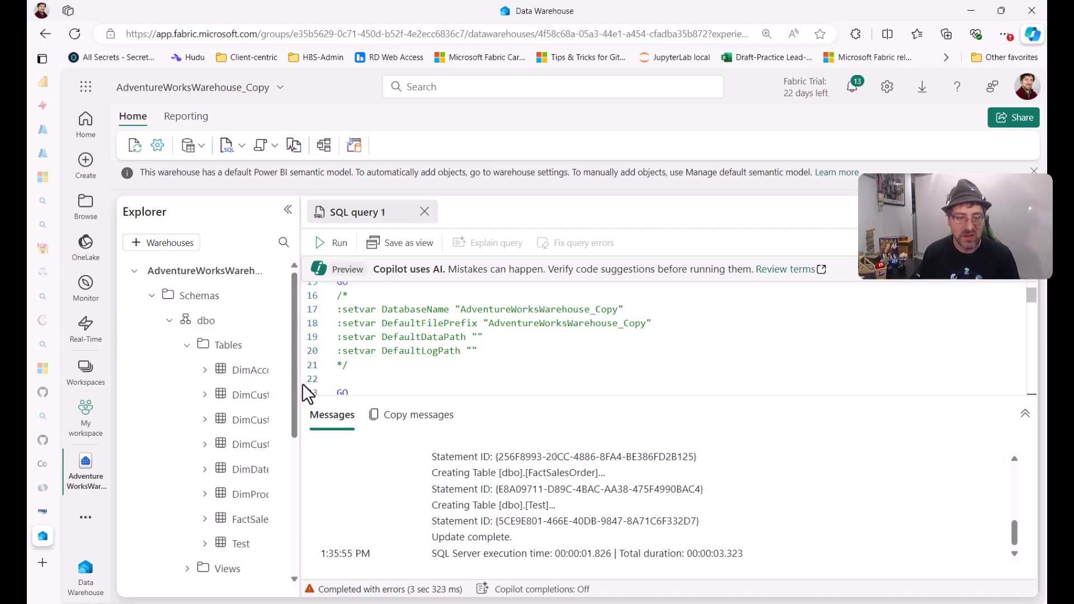
drag(300, 383, 461, 388)
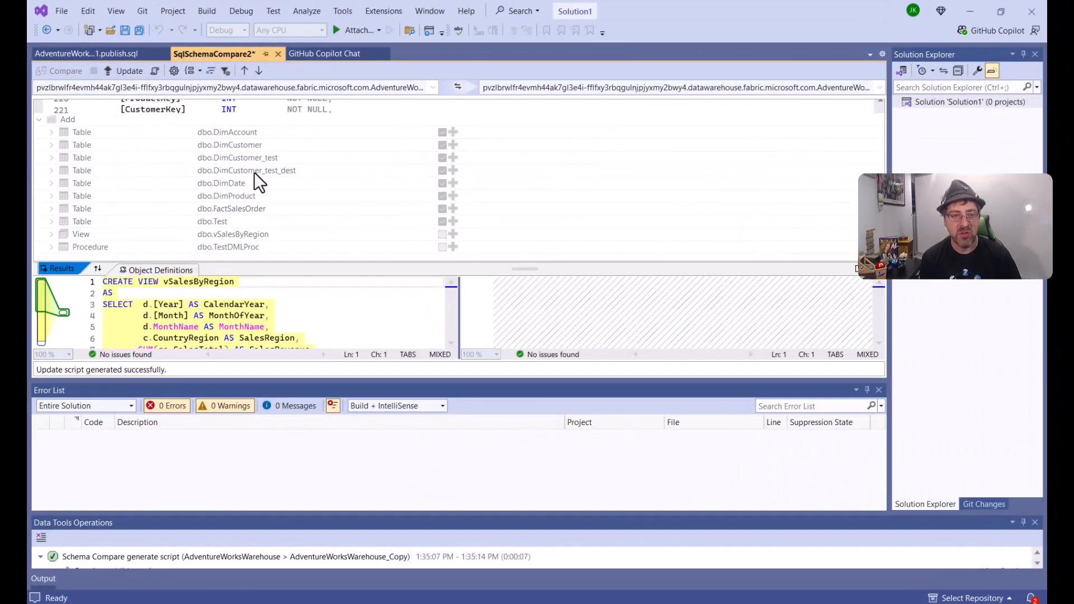
Step: Rerun the schema comparison in Visual Studio and inspect the definitions of dbo.vSalesByRegion and dbo.TestDMLProc
key(shift+alt+c)
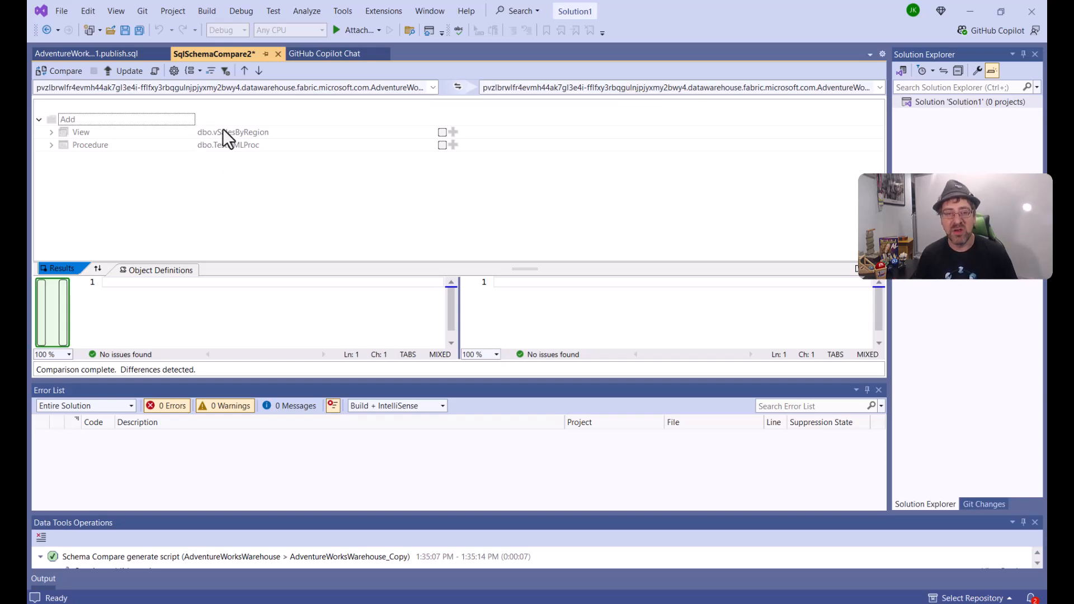
click(226, 129)
click(226, 146)
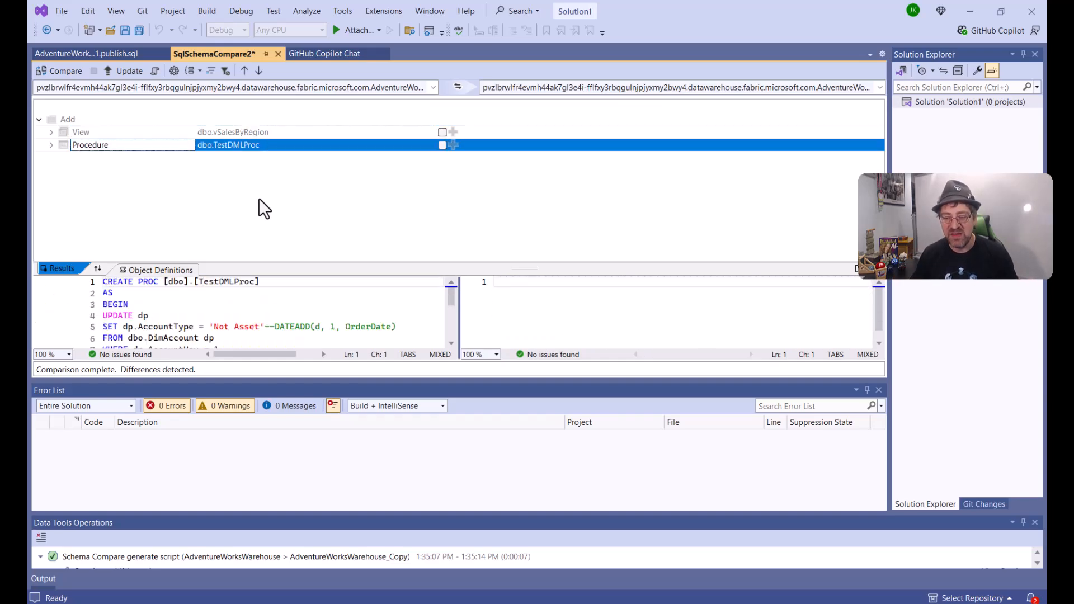